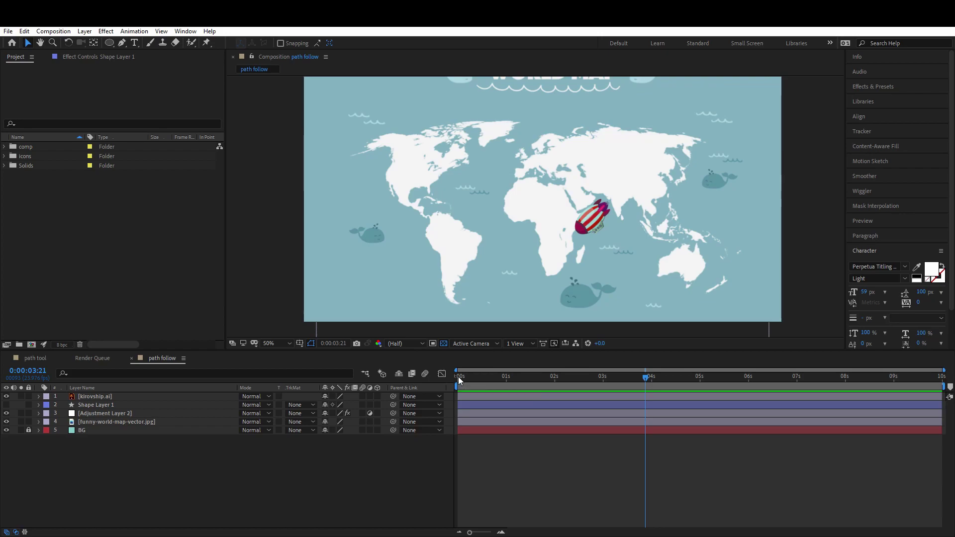
# Scrub through the timeline to examine how the airship moves across the map
pyautogui.moveTo(459, 380); pyautogui.dragTo(919, 384)
pyautogui.press('Home')
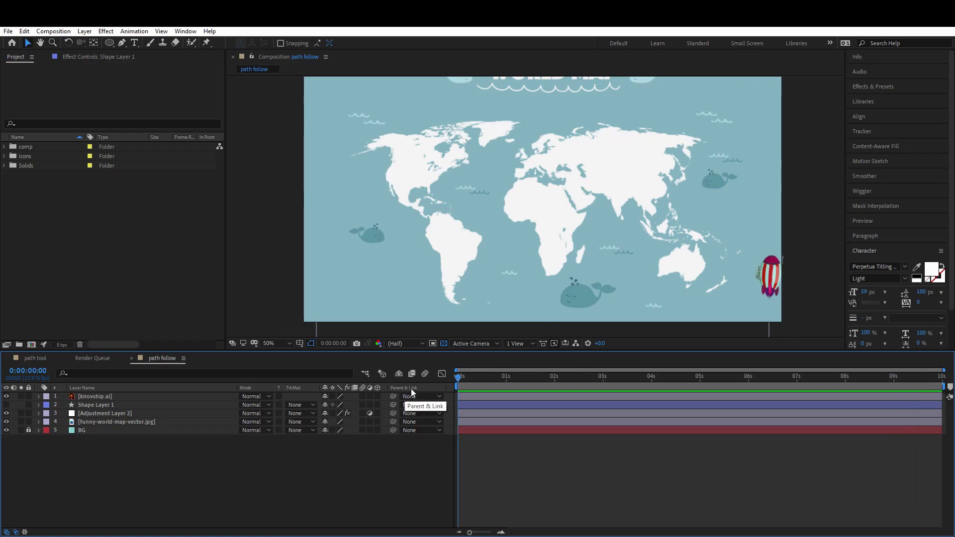
pyautogui.click(6, 396)
pyautogui.moveTo(467, 382); pyautogui.dragTo(860, 406)
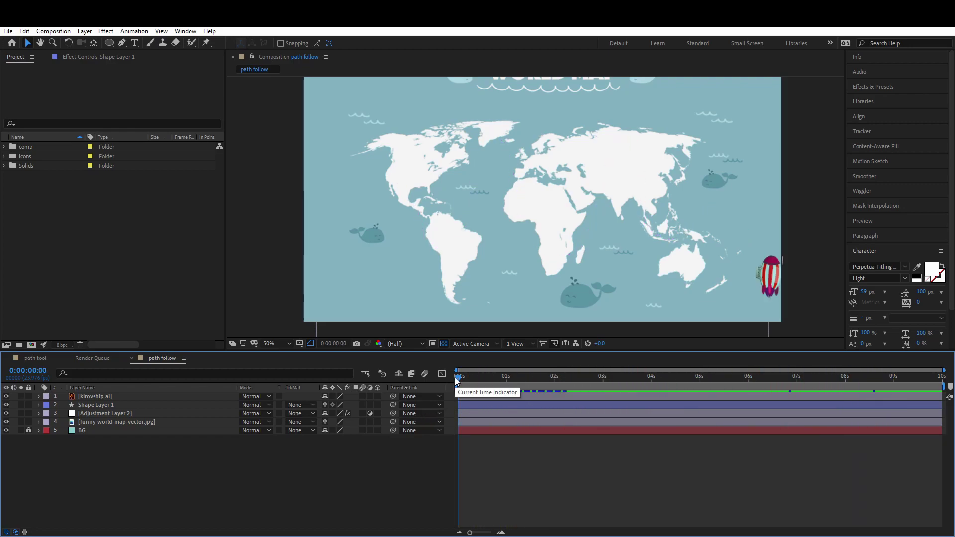
pyautogui.moveTo(457, 380)
pyautogui.mouseDown()
pyautogui.moveTo(695, 384)
pyautogui.moveTo(261, 384)
pyautogui.mouseUp()
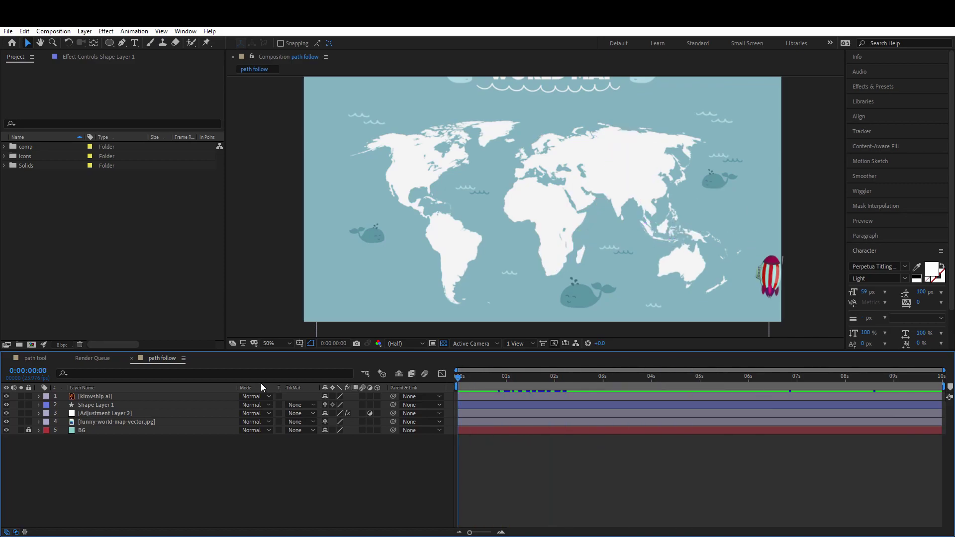
pyautogui.click(6, 406)
# Delete the animated airship layer and add kirovship.ai from the icons folder to the composition again
pyautogui.click(101, 398)
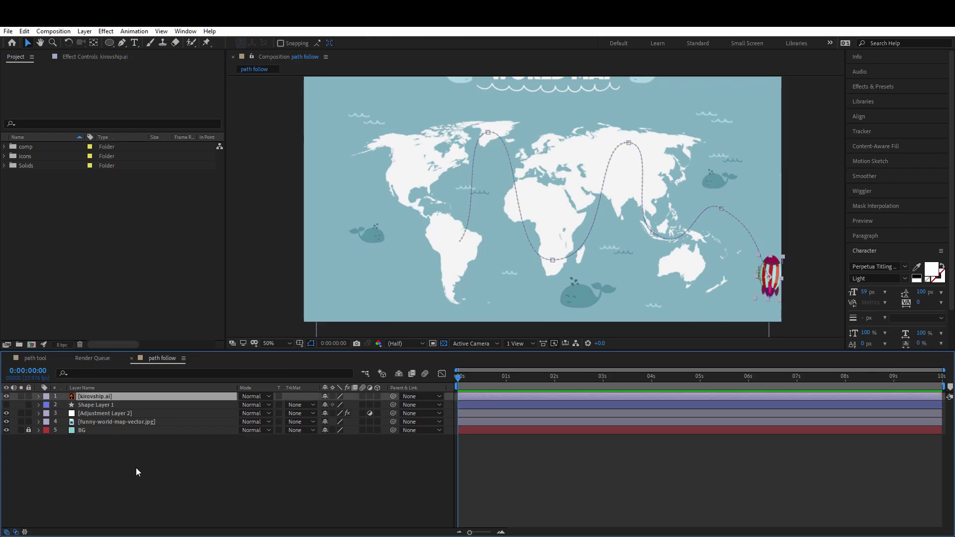
pyautogui.press('Delete')
pyautogui.click(6, 157)
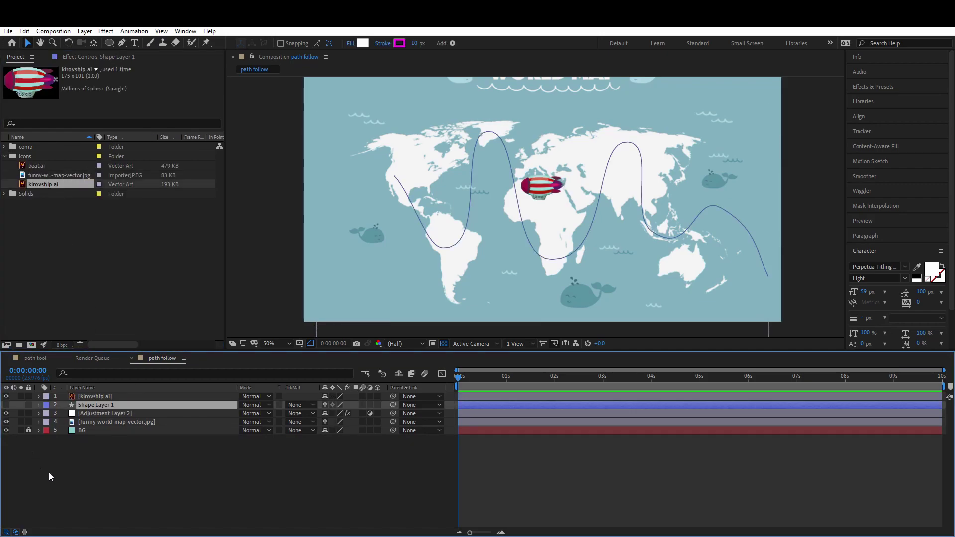
# Delete the old path's Shape Layer 1 from the composition
pyautogui.rightClick(93, 456)
pyautogui.click(113, 483)
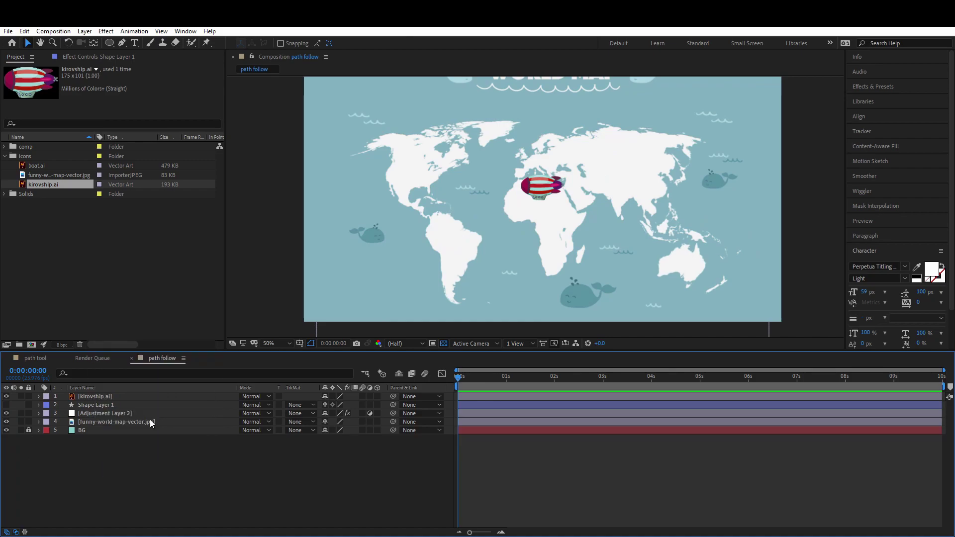
pyautogui.click(98, 407)
pyautogui.press('Delete')
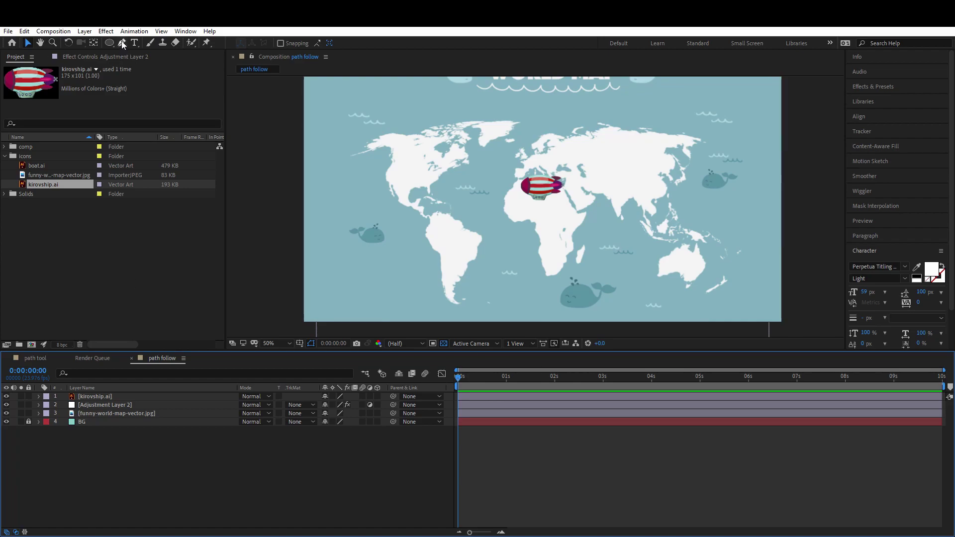
# Lock the airship, adjustment and map layers, and add an empty shape layer for a path drawn with the Pen tool
pyautogui.click(29, 405)
pyautogui.click(29, 397)
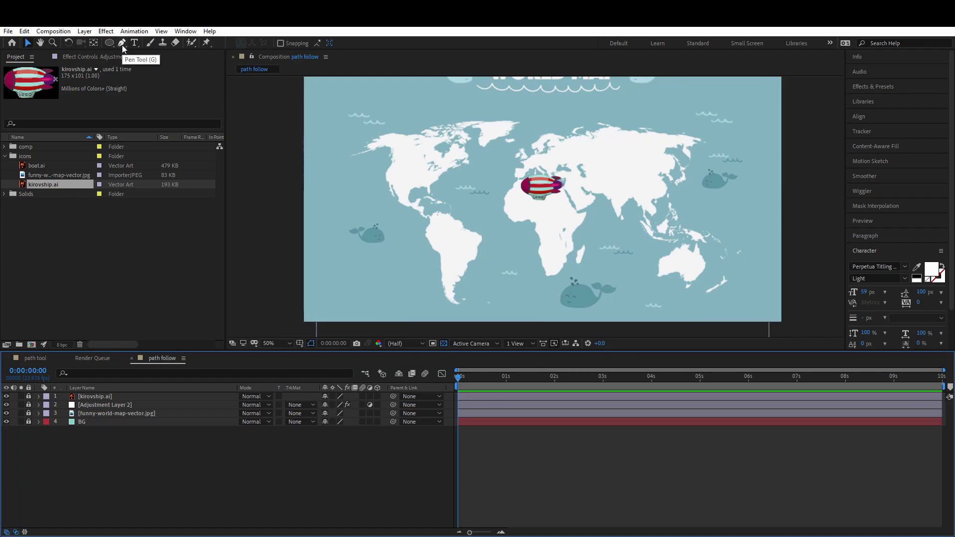
pyautogui.click(121, 44)
pyautogui.click(442, 323)
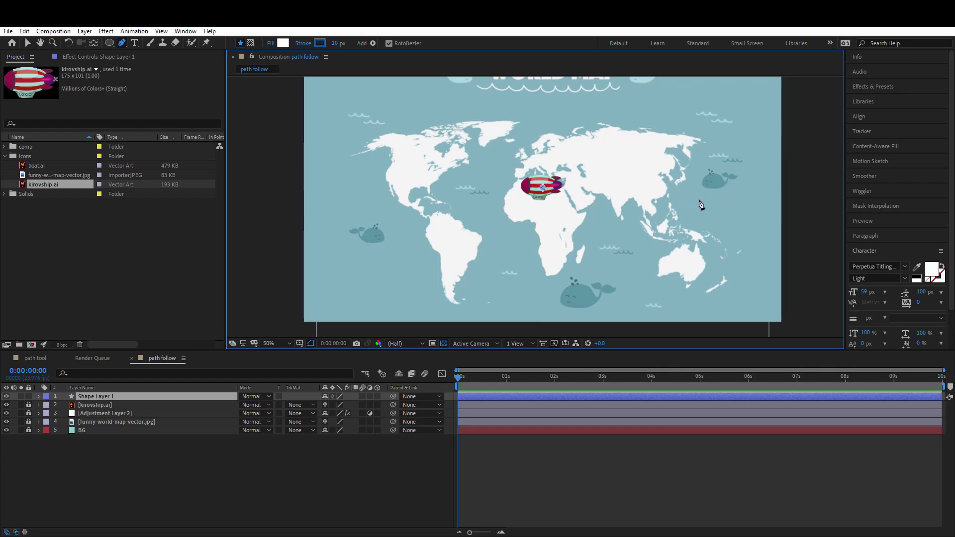
# Draw a wavy RotoBezier path with the Pen tool from east of Australia over Asia, Africa and North America
pyautogui.moveTo(735, 257); pyautogui.dragTo(702, 192)
pyautogui.click(633, 148)
pyautogui.moveTo(630, 152); pyautogui.dragTo(614, 150)
pyautogui.click(522, 242)
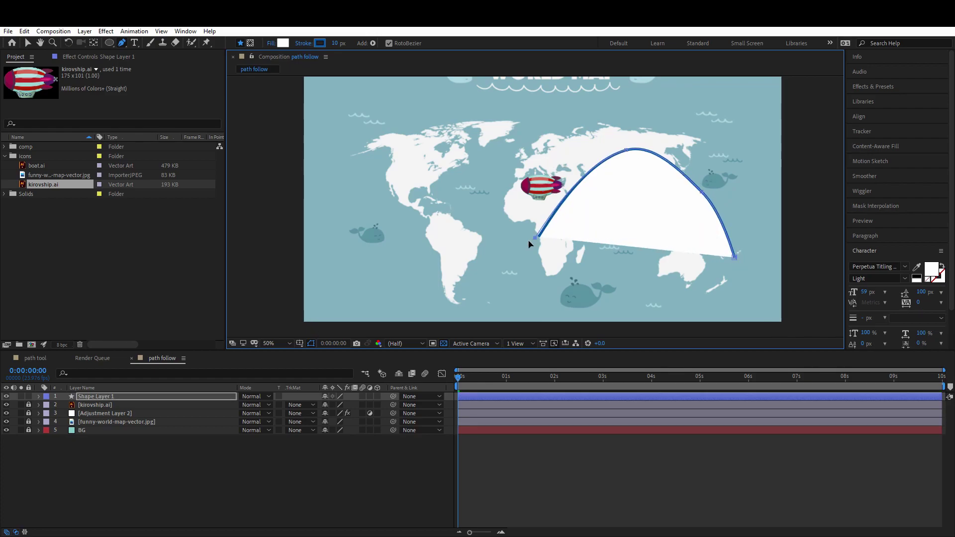
pyautogui.moveTo(444, 154); pyautogui.dragTo(434, 160)
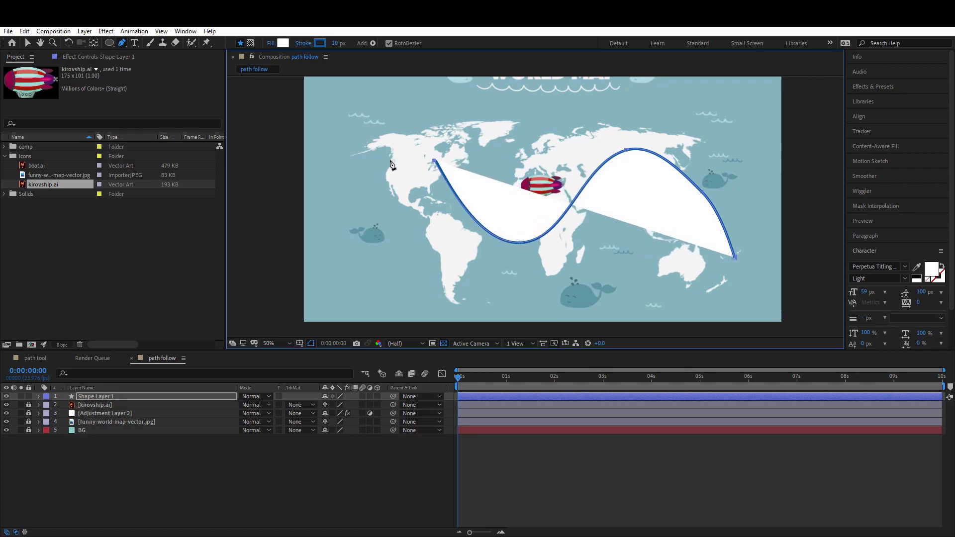
pyautogui.click(351, 169)
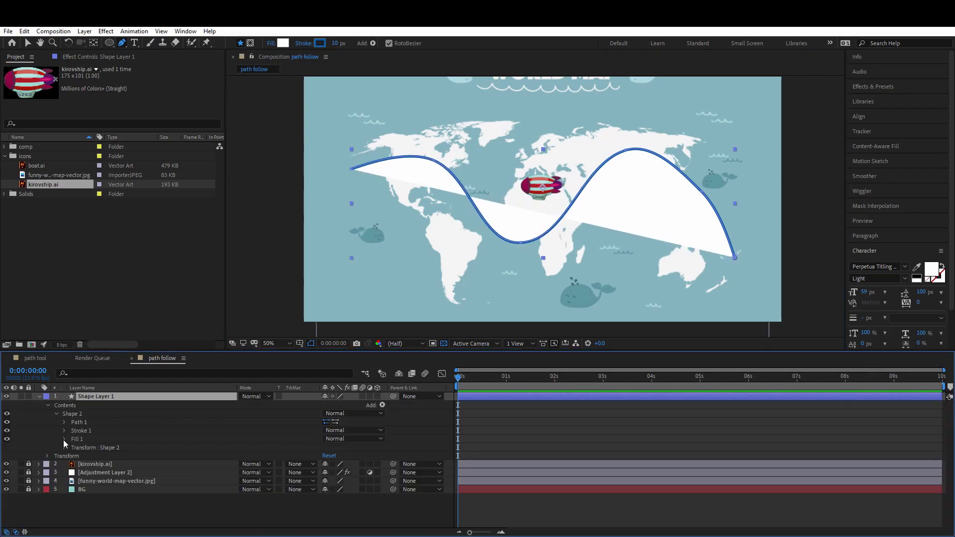
# Set the drawn shape's fill opacity to 0%
pyautogui.click(64, 439)
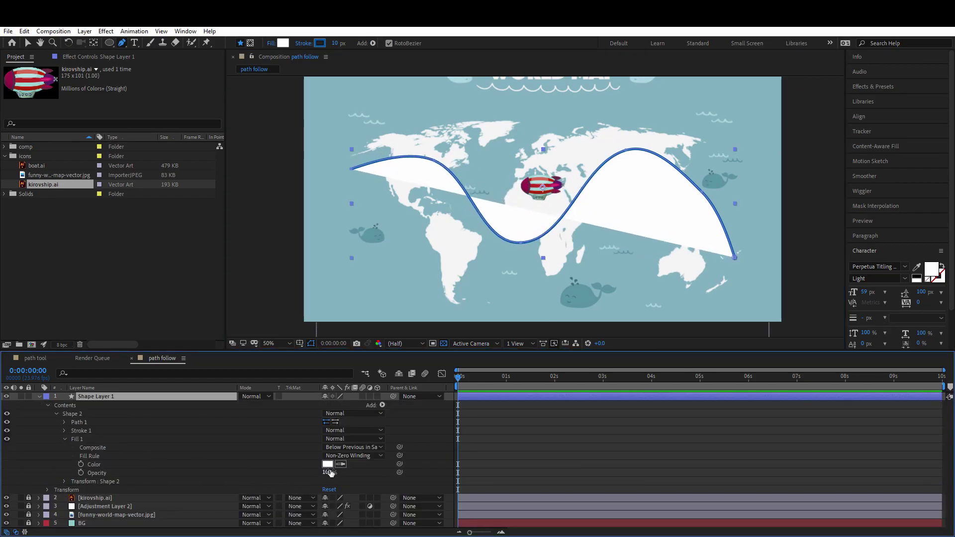
pyautogui.moveTo(328, 476); pyautogui.dragTo(162, 476)
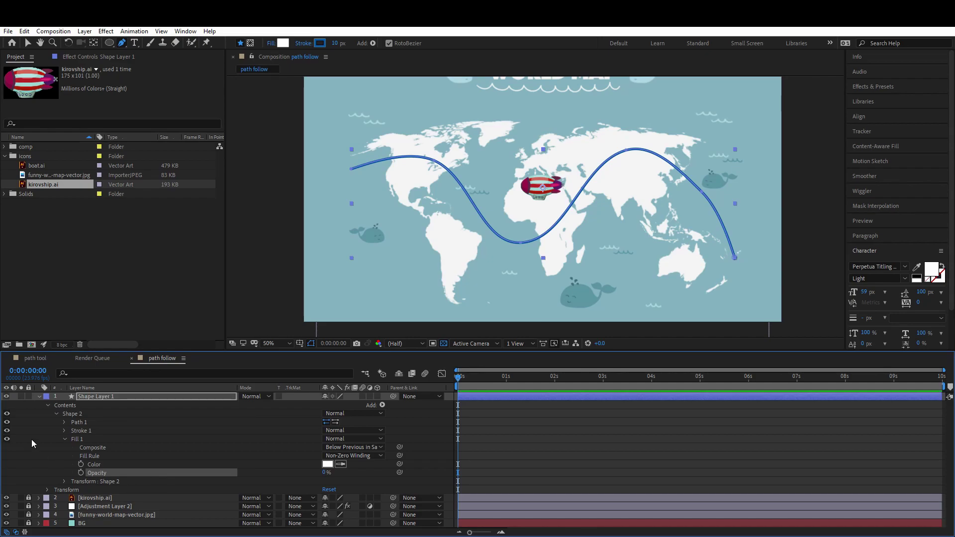
pyautogui.click(64, 439)
# Change the drawn path's stroke color to green
pyautogui.click(64, 431)
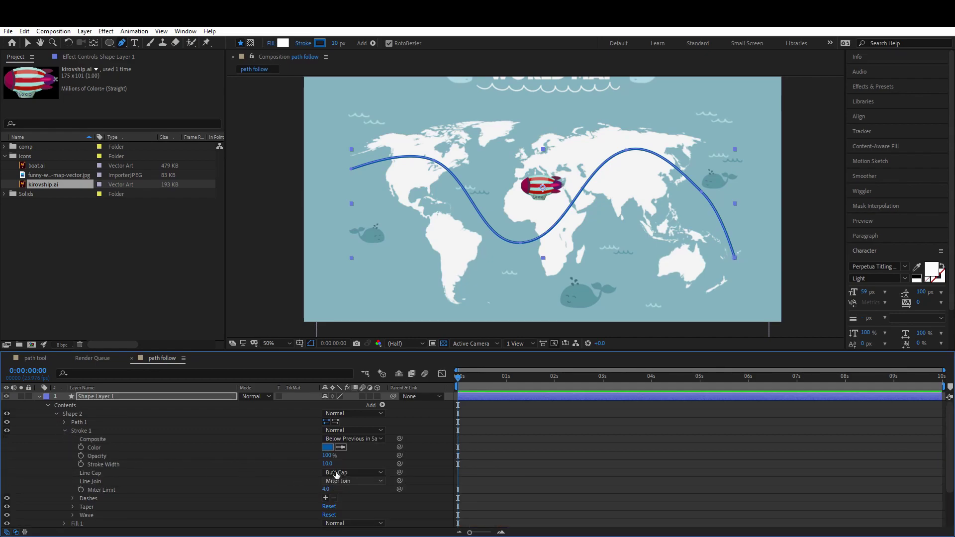
pyautogui.click(326, 447)
pyautogui.click(279, 231)
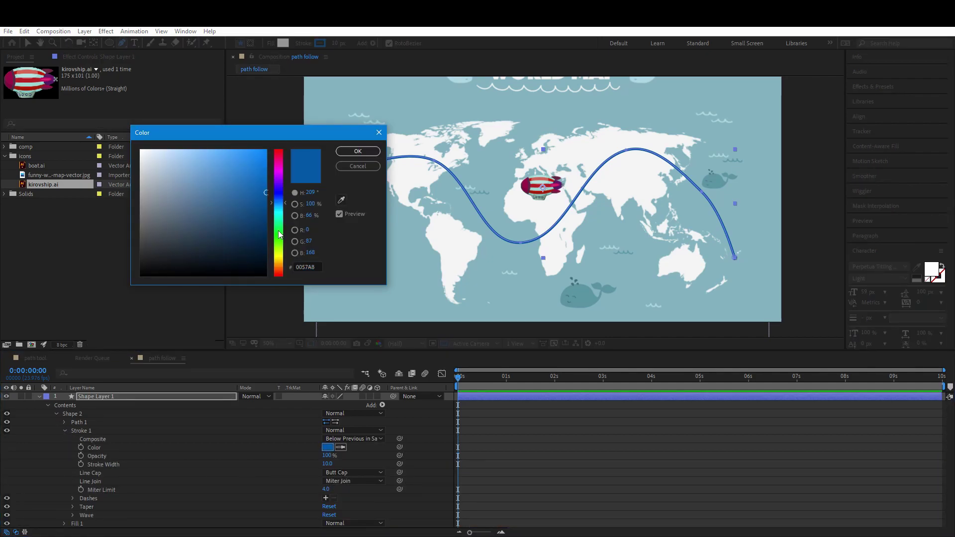
pyautogui.click(358, 151)
pyautogui.scroll(-1, 69, 409)
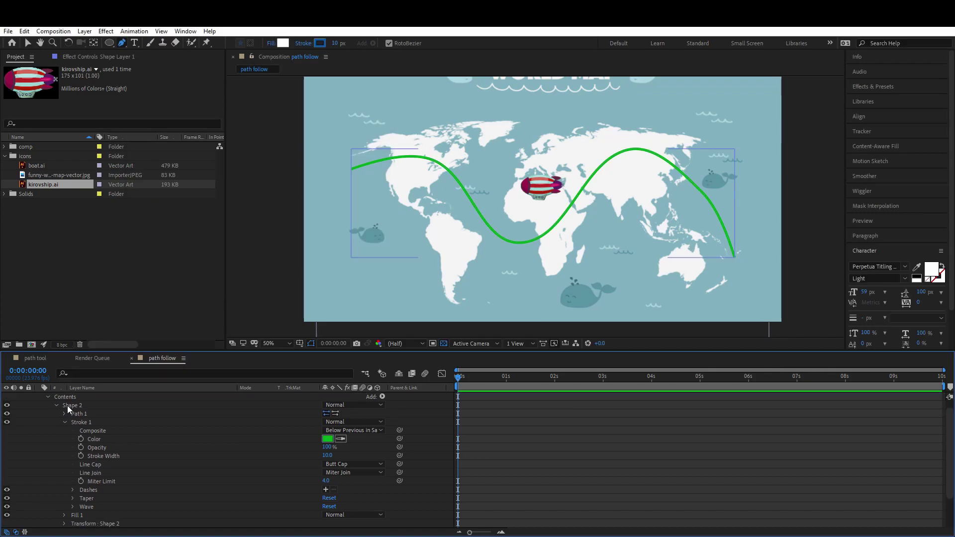
pyautogui.click(64, 422)
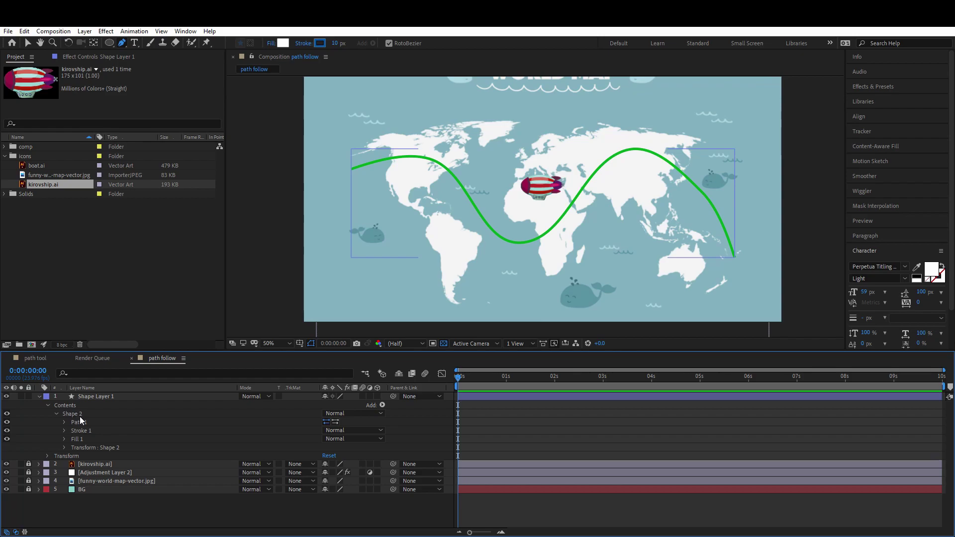
# Unlock the kirovship.ai layer, then copy the drawn shape's Path property and paste it into the airship's Position property
pyautogui.click(79, 423)
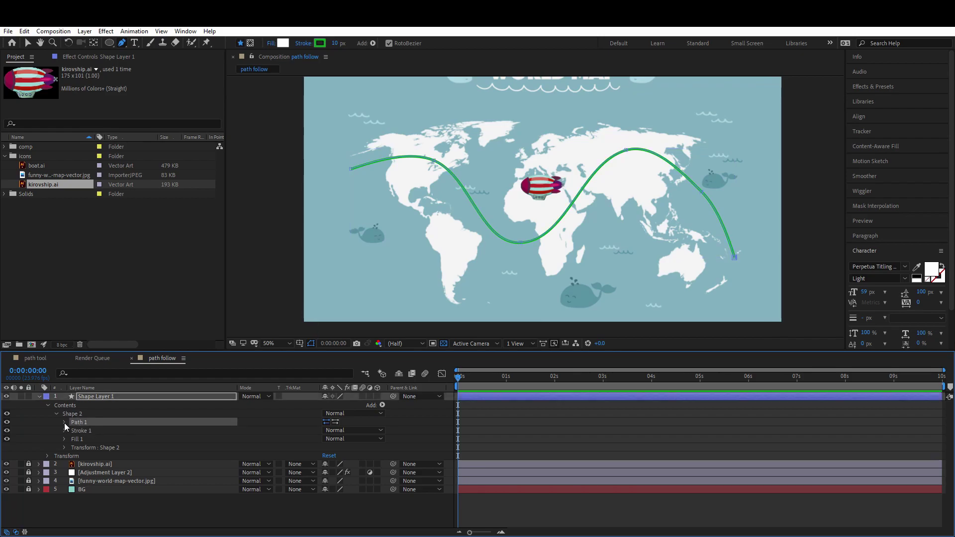
pyautogui.click(64, 423)
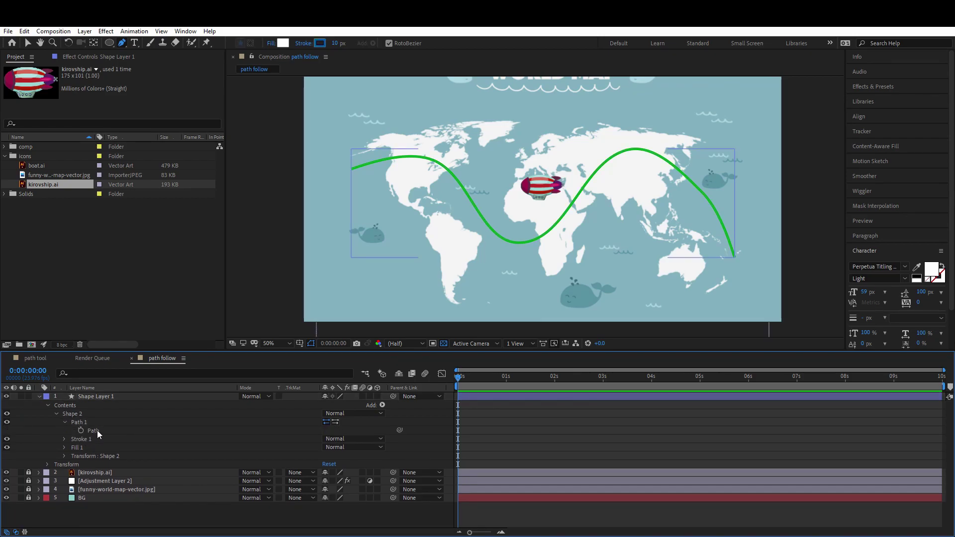
pyautogui.click(28, 472)
pyautogui.click(40, 473)
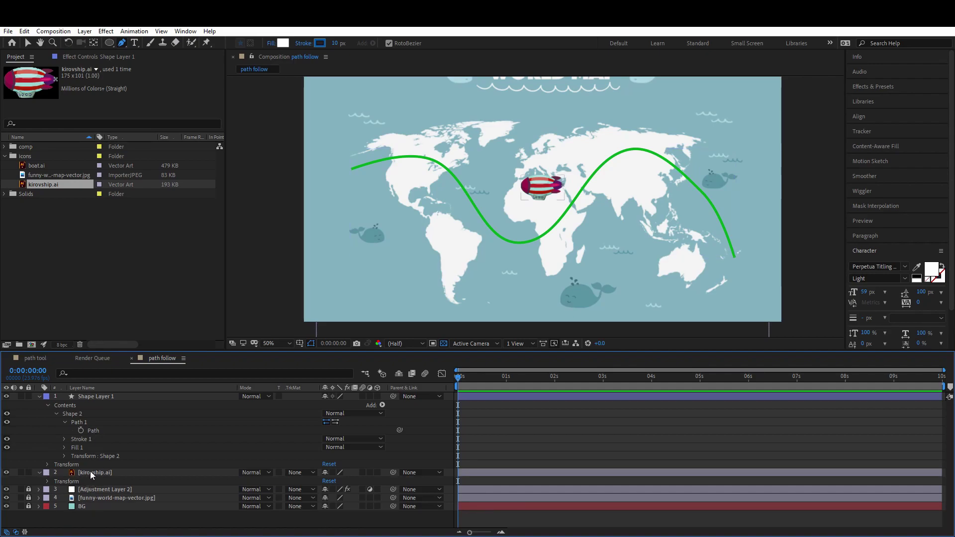
pyautogui.click(89, 471)
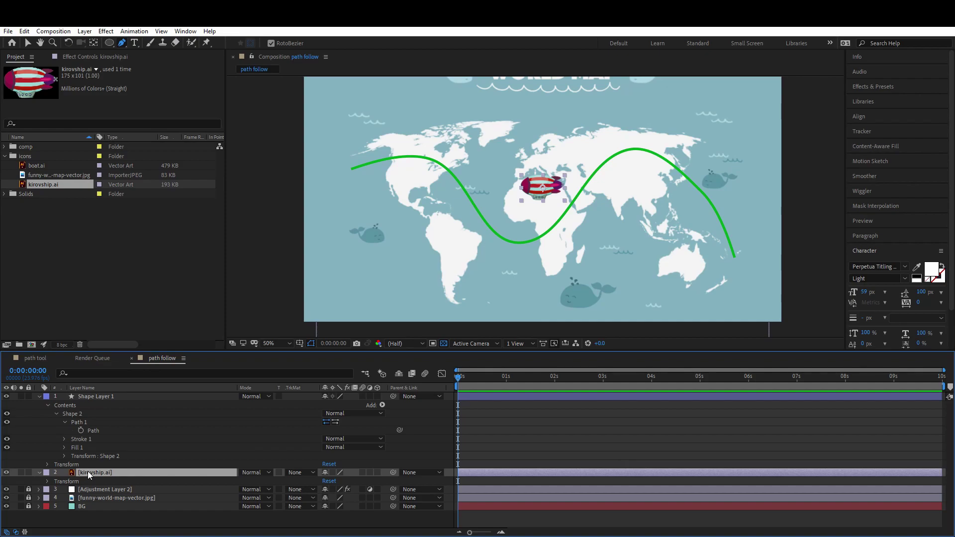
pyautogui.press('p')
pyautogui.click(99, 431)
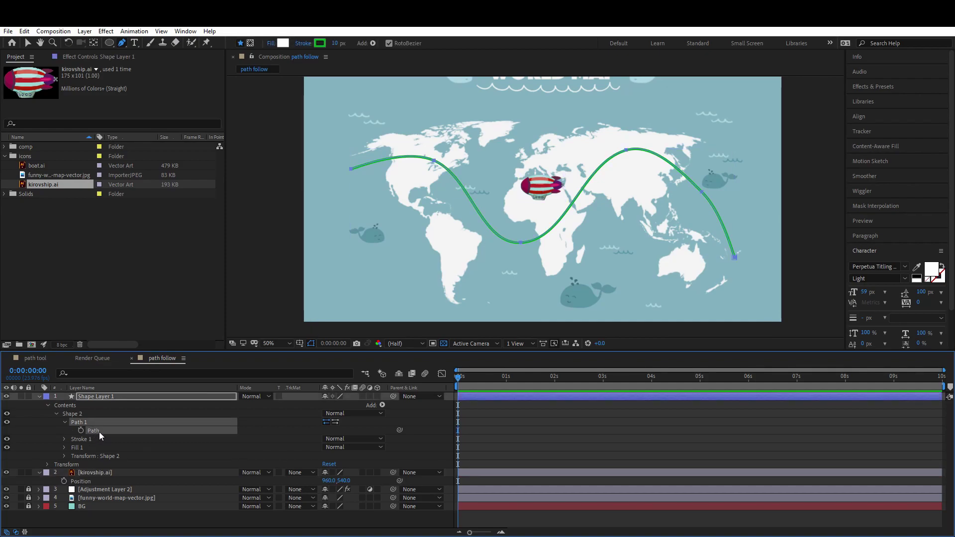
pyautogui.click(83, 473)
pyautogui.click(80, 482)
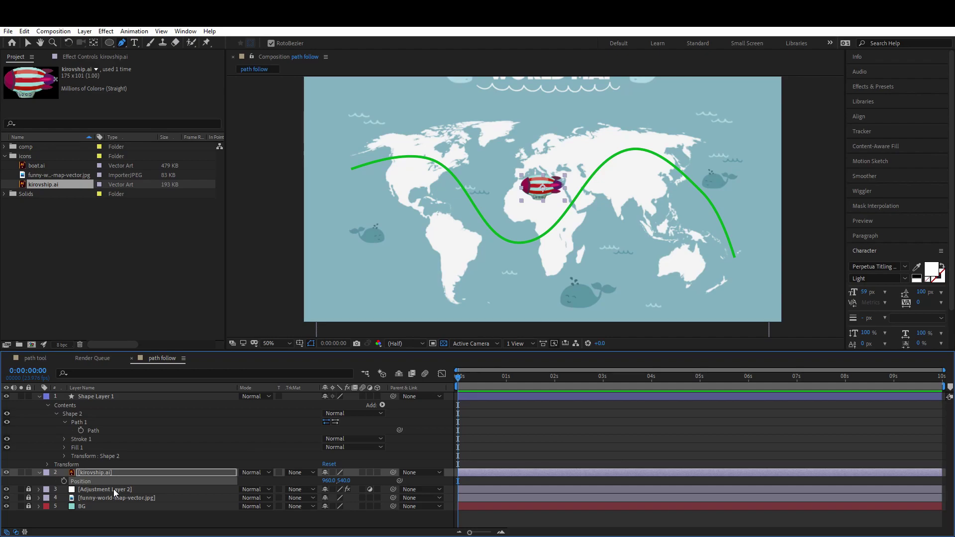
pyautogui.hotkey('ctrl', 'v')
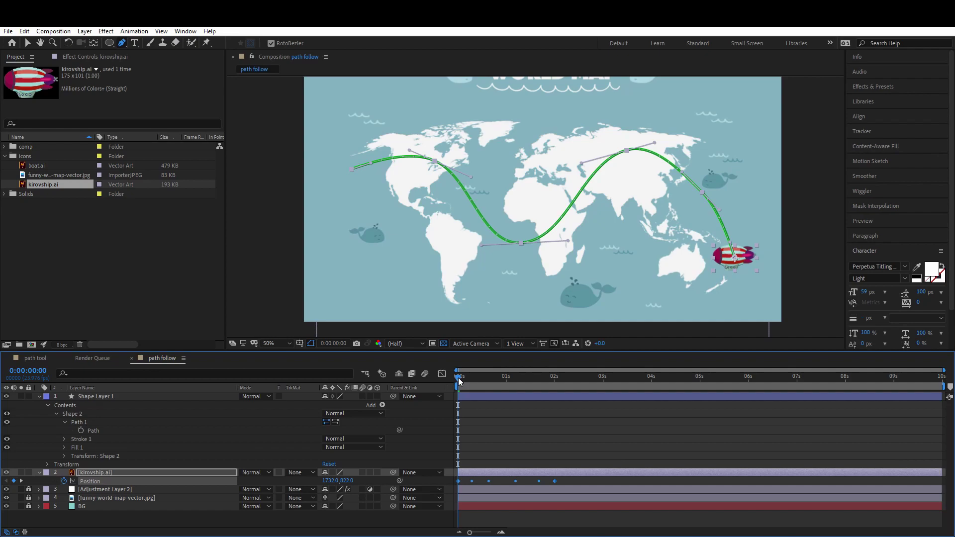
# Stretch the airship's Position keyframes proportionally until the last one sits at 8 seconds, and play back the motion
pyautogui.moveTo(461, 381); pyautogui.dragTo(444, 395)
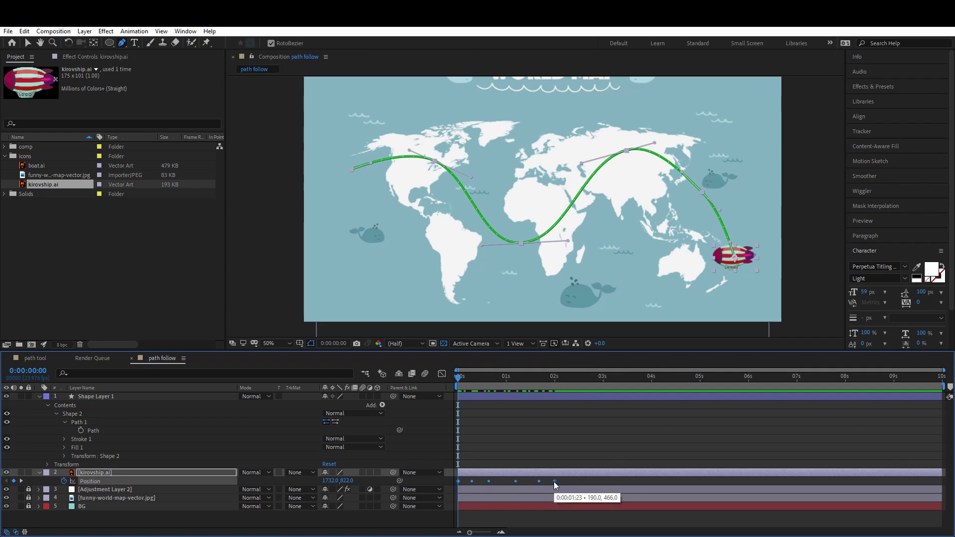
pyautogui.moveTo(555, 481); pyautogui.dragTo(607, 482)
pyautogui.moveTo(731, 486); pyautogui.dragTo(846, 487)
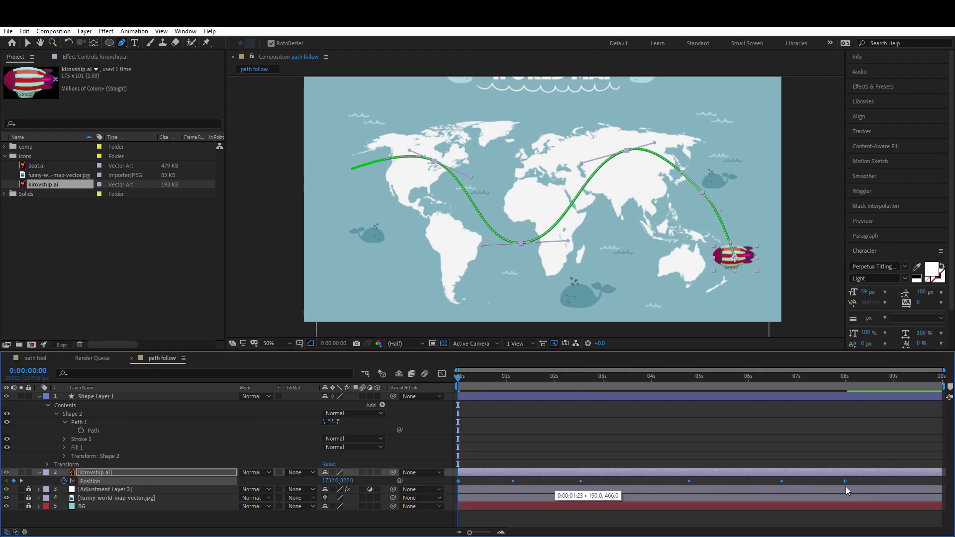
pyautogui.press('v')
pyautogui.press('space')
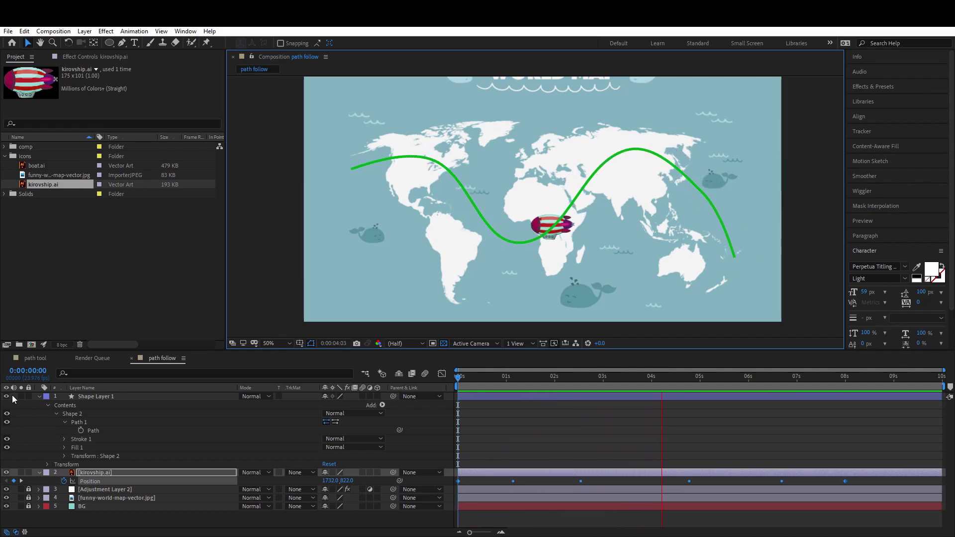
# Hide the shape layer holding the green path and scrub the airship's motion from the start of the timeline
pyautogui.click(39, 397)
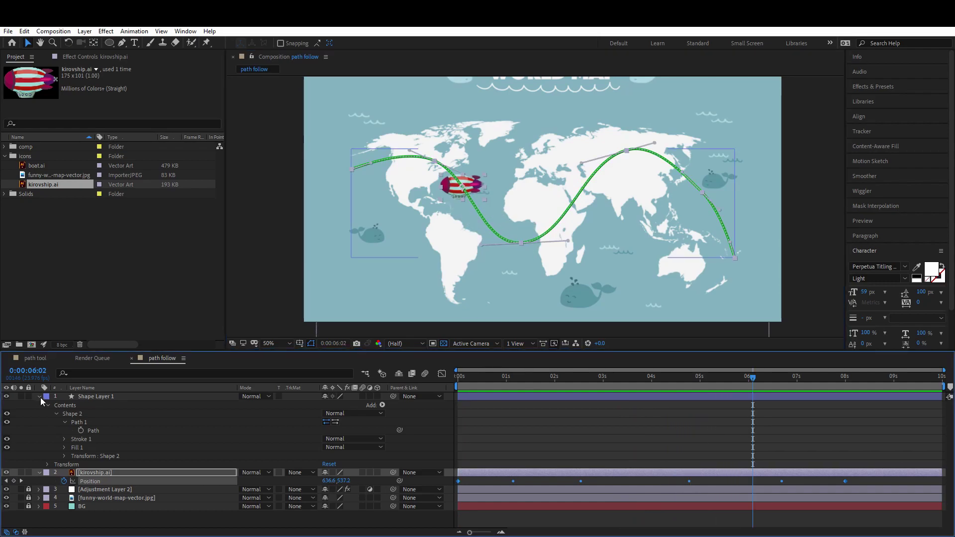
pyautogui.click(103, 398)
pyautogui.click(7, 397)
pyautogui.click(115, 405)
pyautogui.press('Home')
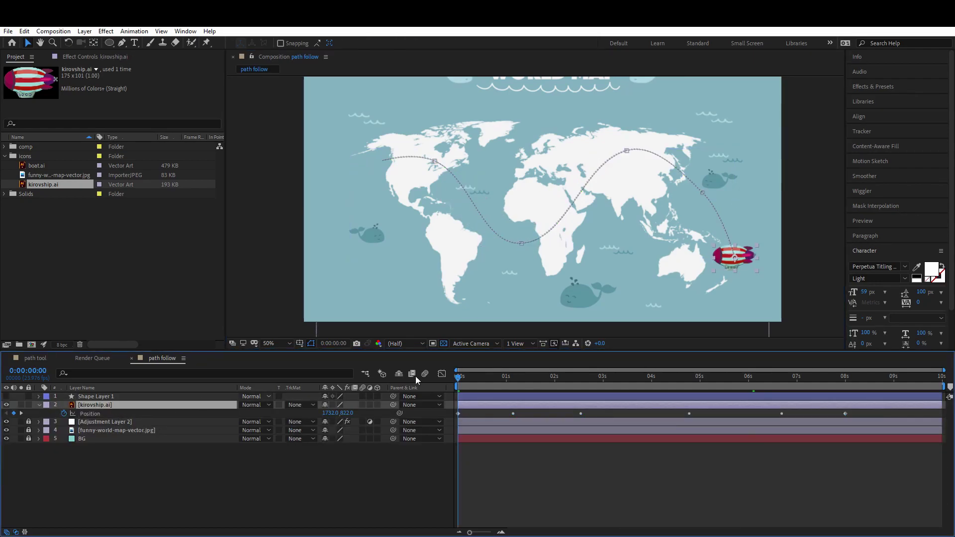
pyautogui.moveTo(464, 382); pyautogui.dragTo(429, 416)
# Set the kirovship.ai layer's Auto-Orientation to Orient Along Path
pyautogui.click(104, 486)
pyautogui.click(95, 407)
pyautogui.rightClick(95, 407)
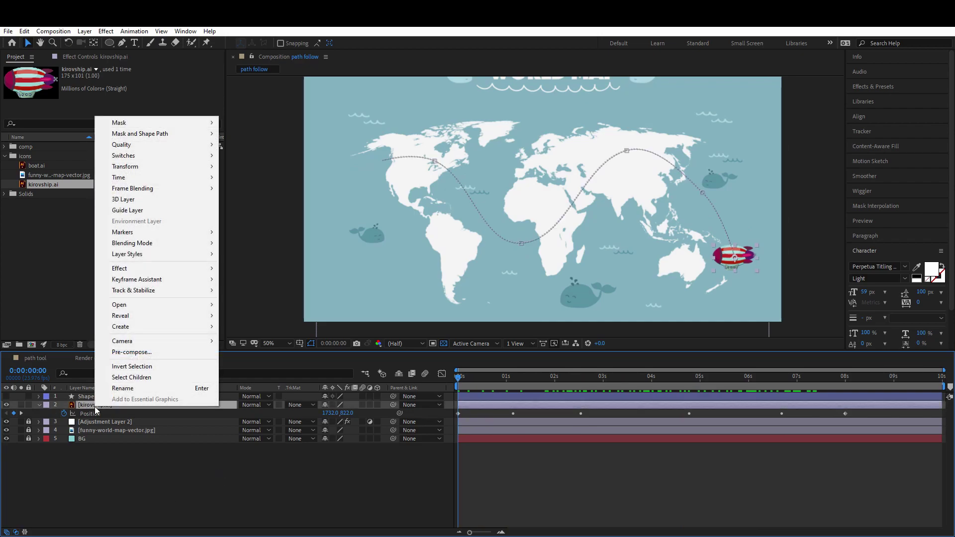
pyautogui.moveTo(172, 166)
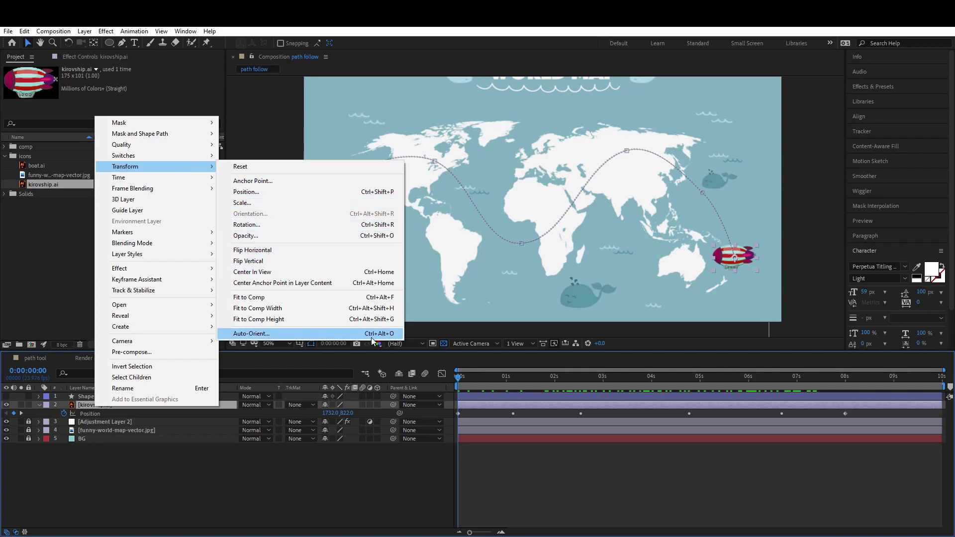
pyautogui.click(266, 334)
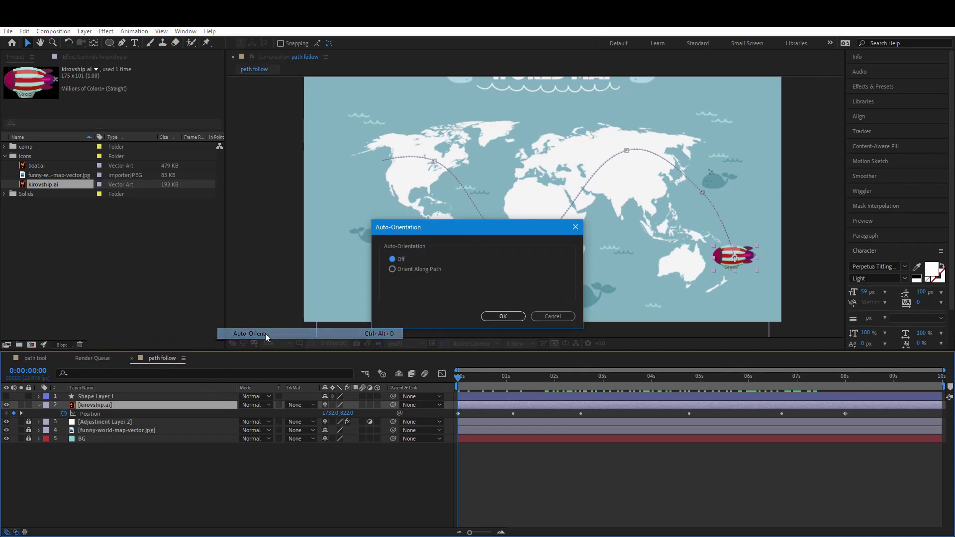
pyautogui.click(391, 269)
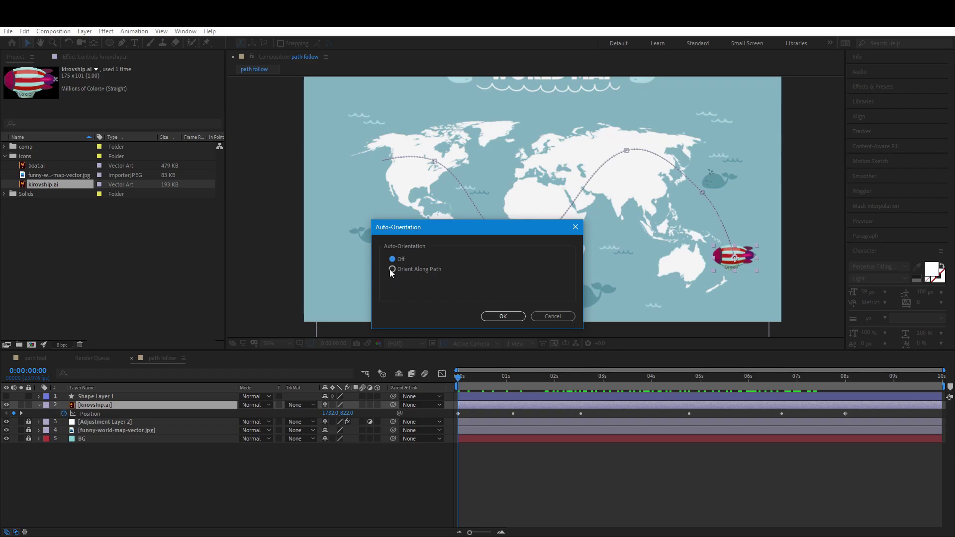
pyautogui.click(502, 318)
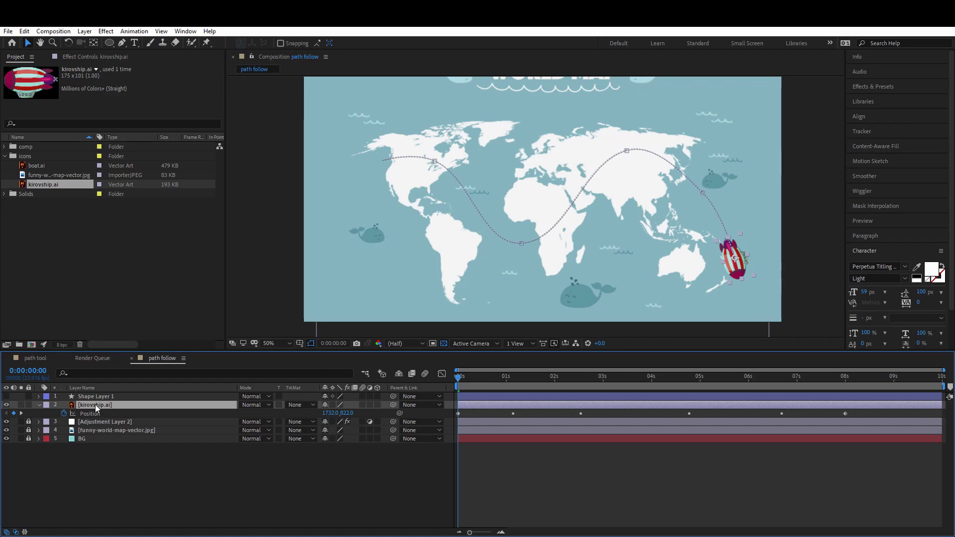
# Set the airship layer's Rotation to 0x+164.0° to align it with the path, and preview the motion from the timeline's start
pyautogui.press('r')
pyautogui.moveTo(333, 413); pyautogui.dragTo(413, 475)
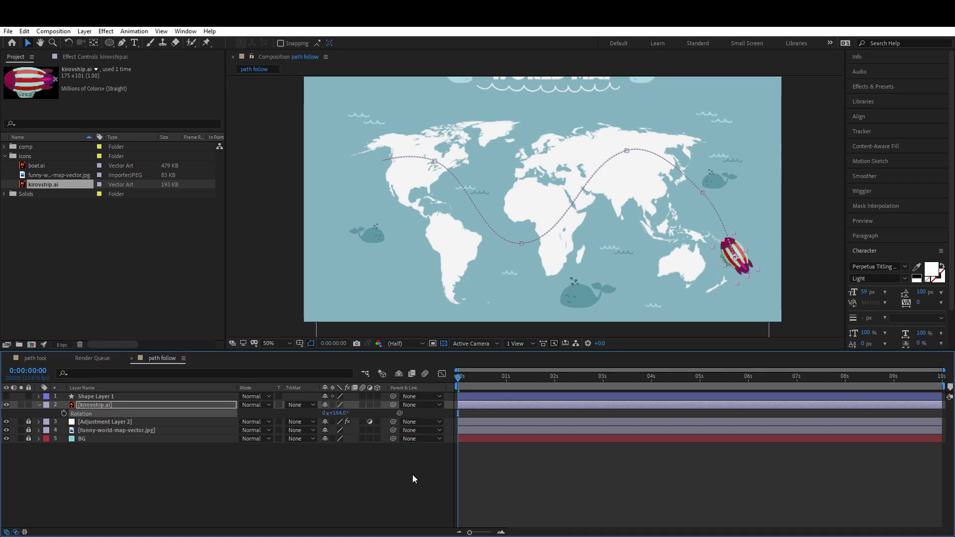
pyautogui.click(413, 479)
pyautogui.moveTo(457, 379); pyautogui.dragTo(395, 434)
pyautogui.press('space')
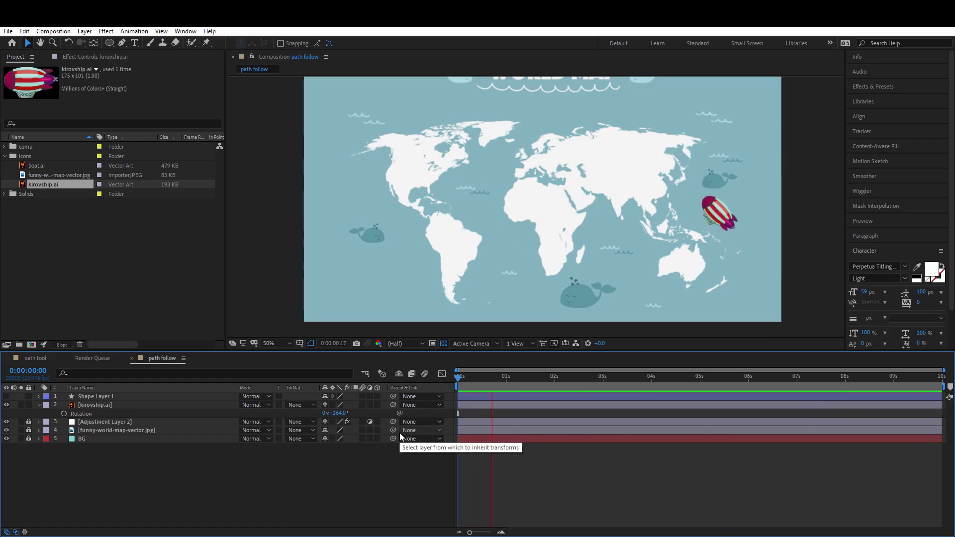
pyautogui.click(478, 378)
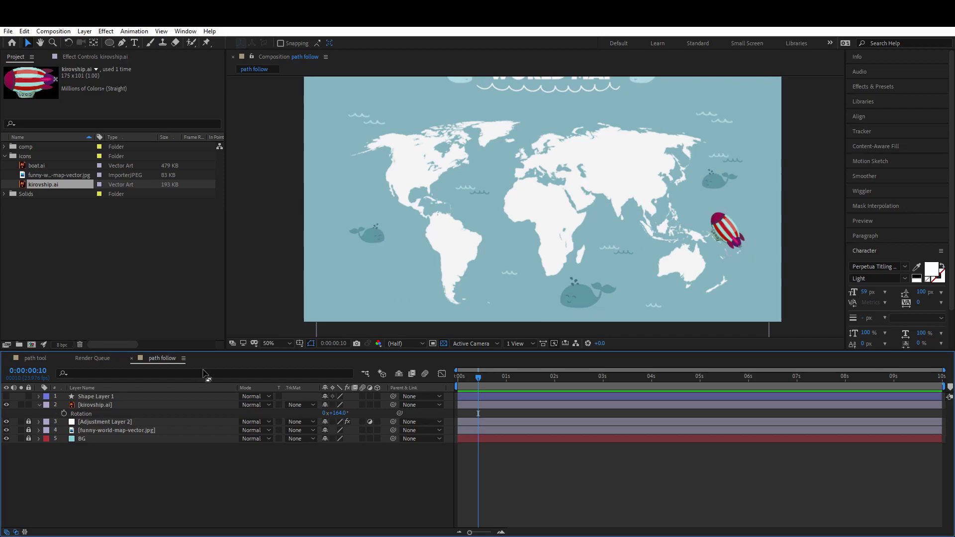
# Show Shape Layer 1 and add a Dash with the value 10 to its Stroke 1
pyautogui.click(6, 397)
pyautogui.click(82, 396)
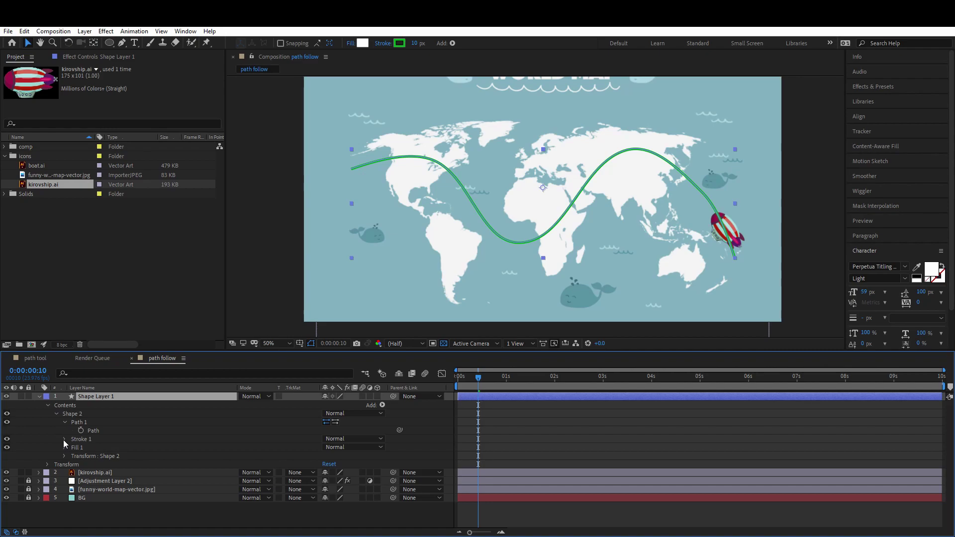
pyautogui.click(64, 440)
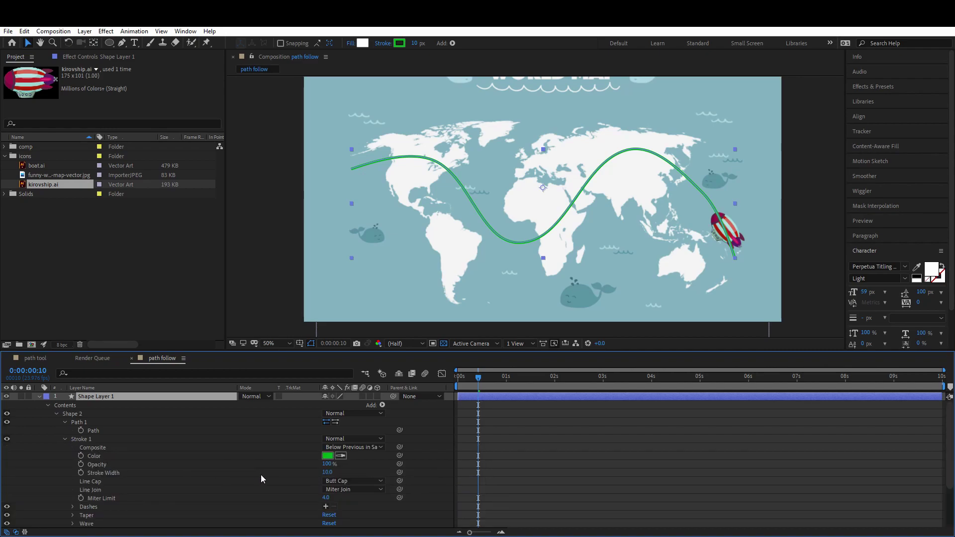
pyautogui.scroll(-1, 269, 483)
pyautogui.click(326, 482)
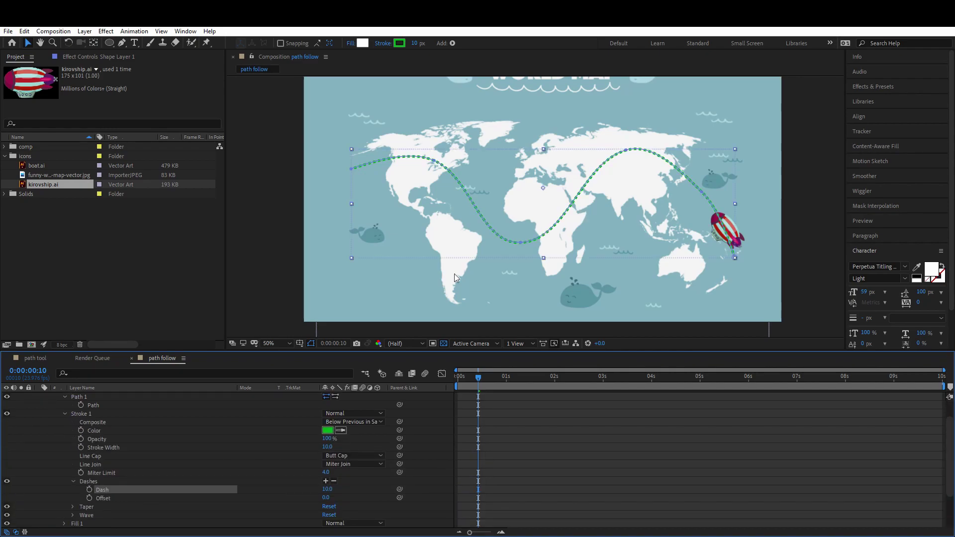
pyautogui.click(64, 413)
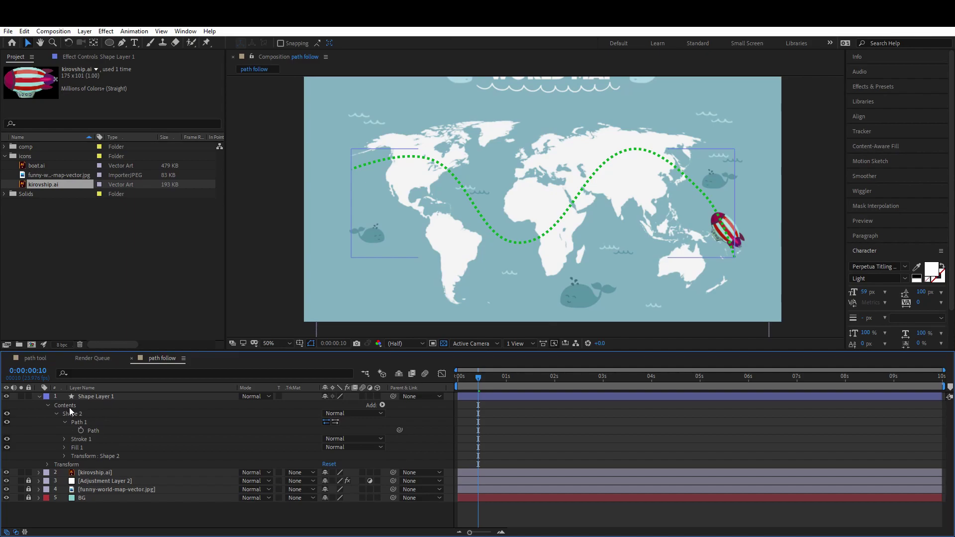
# Add Trim Paths to the Contents of Shape Layer 1
pyautogui.click(64, 405)
pyautogui.click(383, 406)
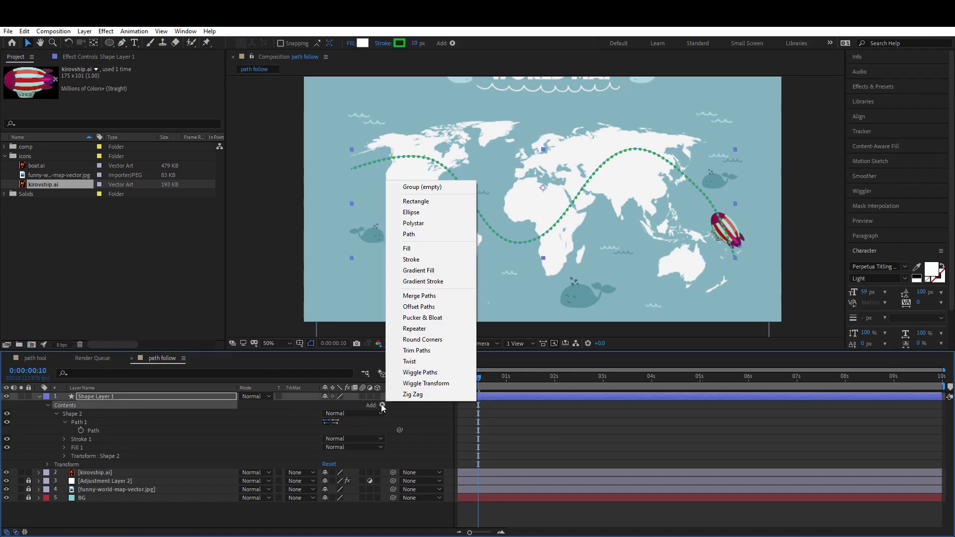
pyautogui.click(432, 351)
# Add keyframes for the Trim Paths Start and End at 0 seconds and at 8 seconds
pyautogui.press('Home')
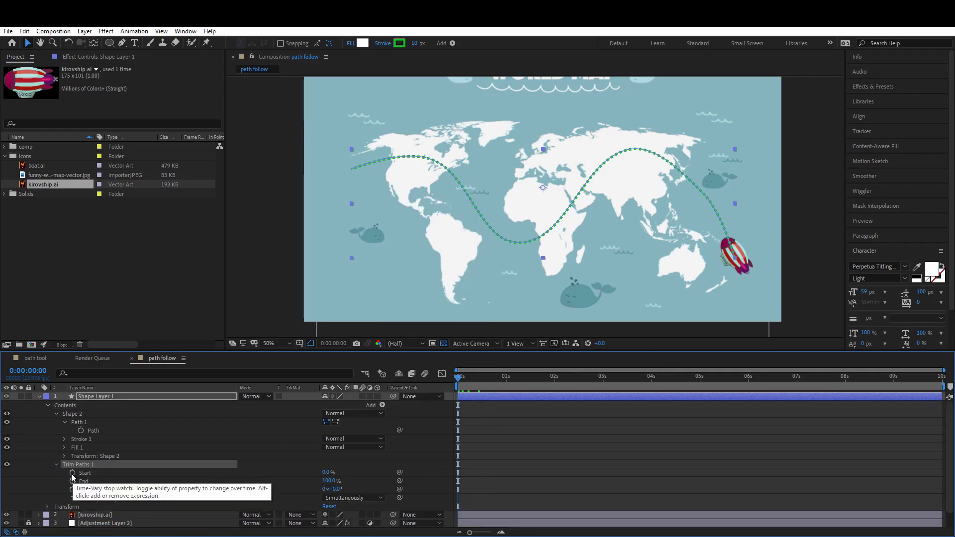
pyautogui.click(72, 474)
pyautogui.click(72, 481)
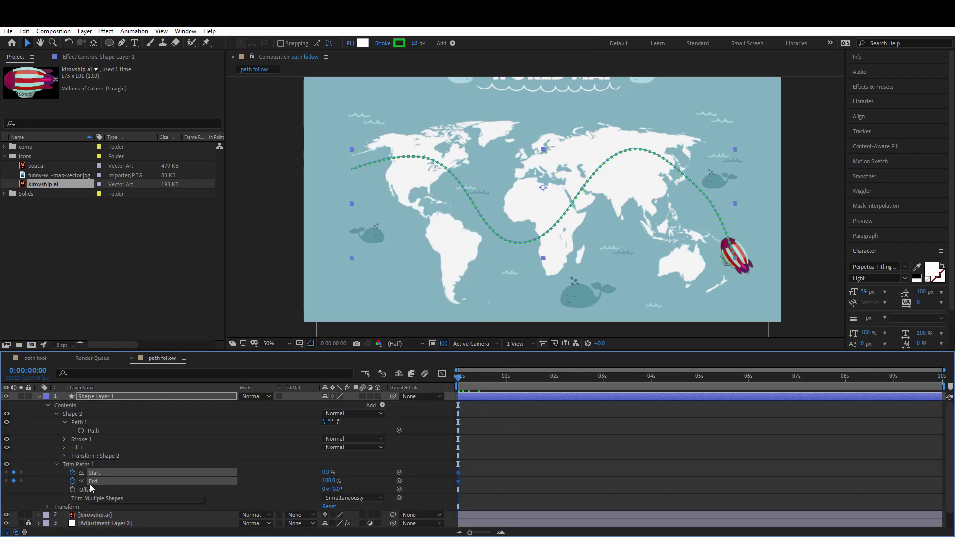
pyautogui.click(847, 387)
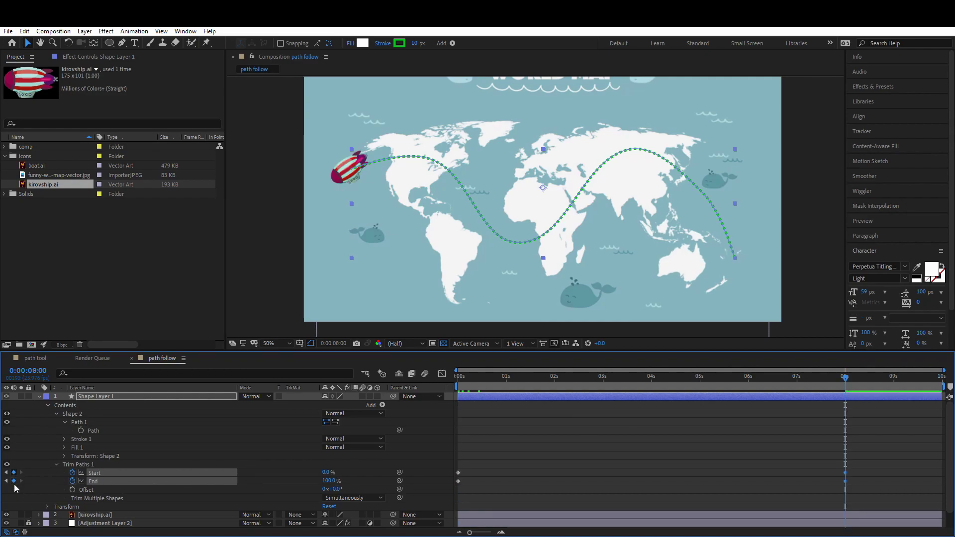
# Set the Trim Paths Start value to 100% at the beginning of the timeline
pyautogui.press('Home')
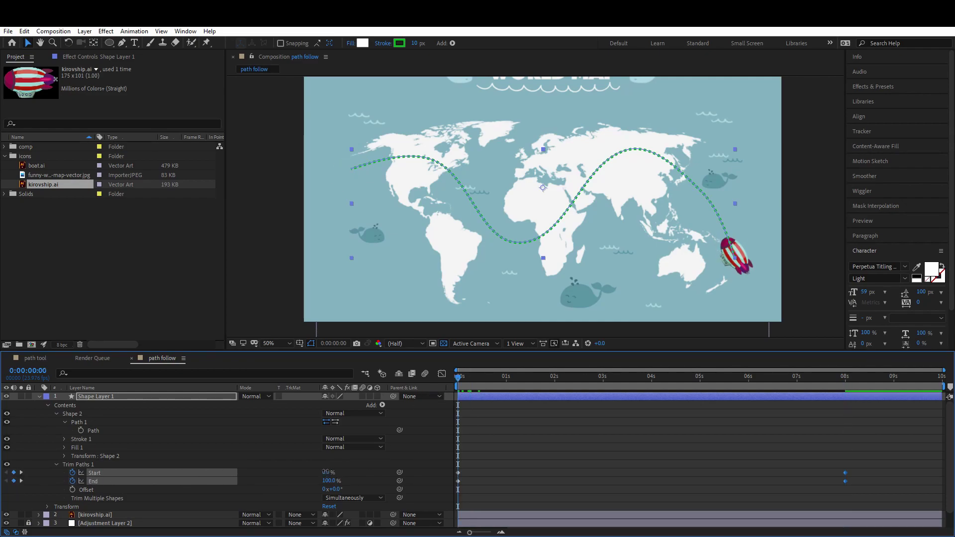
pyautogui.click(326, 472)
pyautogui.press('Return')
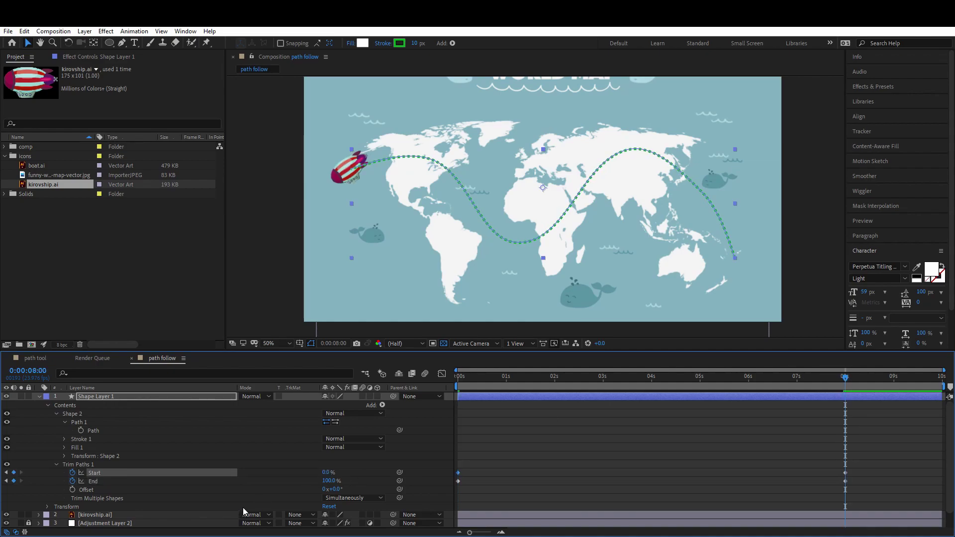
pyautogui.hotkey('ctrl', 'z')
pyautogui.hotkey('ctrl', 'z')
# Delay both Trim Paths Start keyframes by about 10 frames relative to the End keyframes, and scrub the trail from the timeline's start
pyautogui.click(458, 473)
pyautogui.click(810, 478)
pyautogui.moveTo(875, 466); pyautogui.dragTo(478, 472)
pyautogui.moveTo(458, 380); pyautogui.dragTo(410, 423)
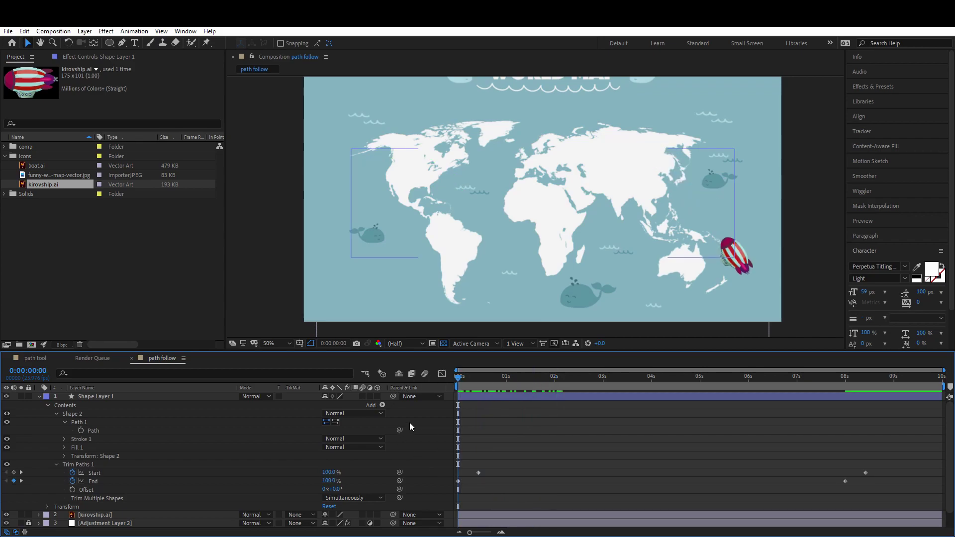
pyautogui.moveTo(459, 380); pyautogui.dragTo(345, 421)
# Reverse the direction of Path 1 in Shape Layer 1 and scrub the animation to about 3:20
pyautogui.click(92, 423)
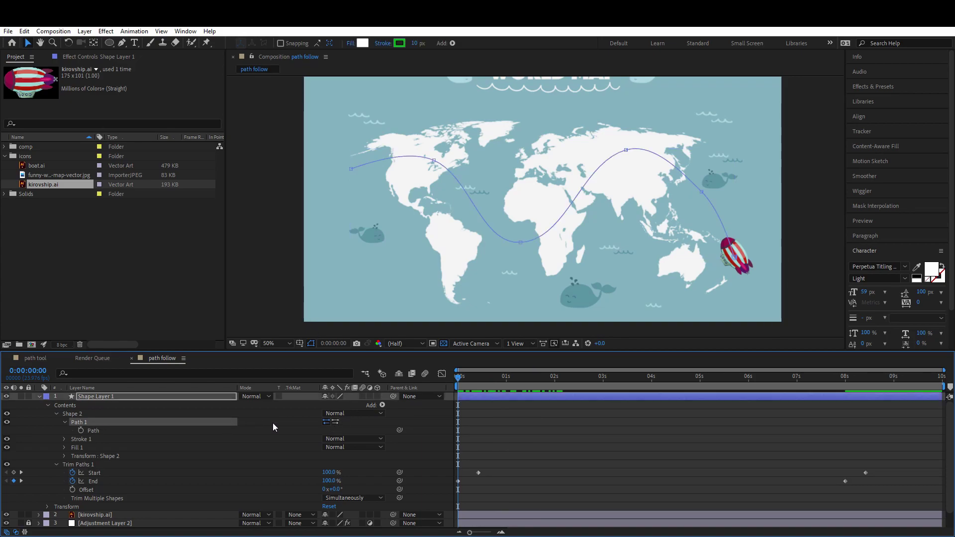
pyautogui.click(335, 421)
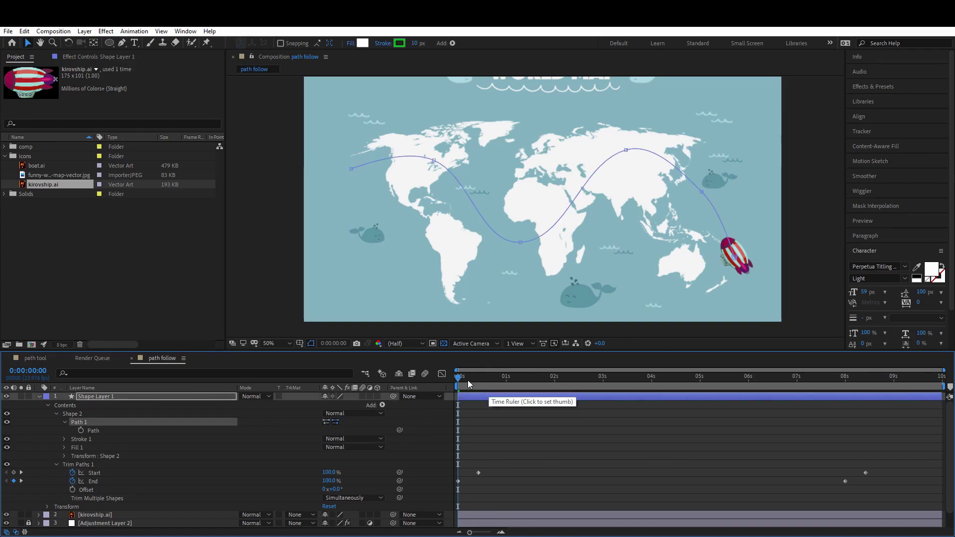
pyautogui.moveTo(459, 380); pyautogui.dragTo(644, 386)
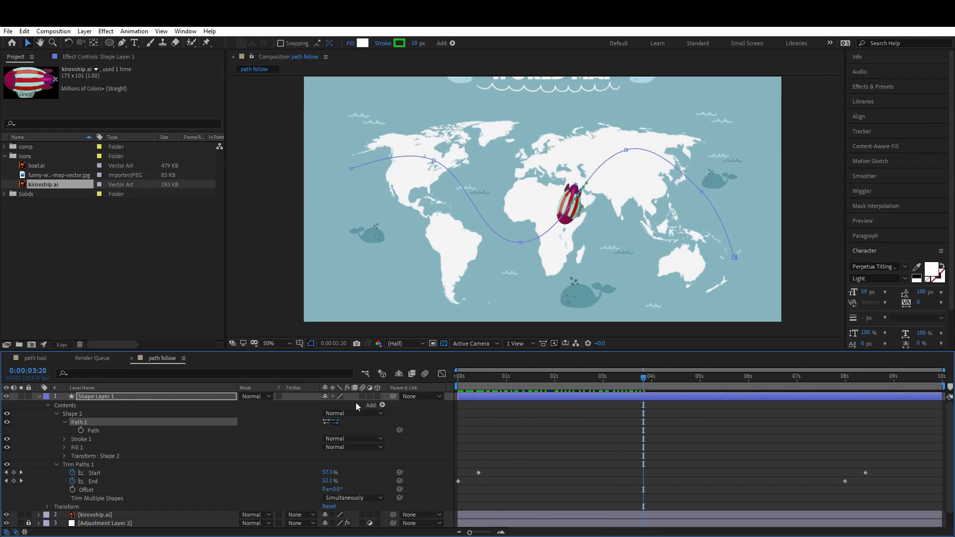
# Collapse the shape layer's properties, move the kirovship.ai layer above Shape Layer 1, and scrub the motion
pyautogui.press('u')
pyautogui.moveTo(97, 398); pyautogui.dragTo(97, 407)
pyautogui.moveTo(544, 379); pyautogui.dragTo(607, 391)
pyautogui.click(95, 397)
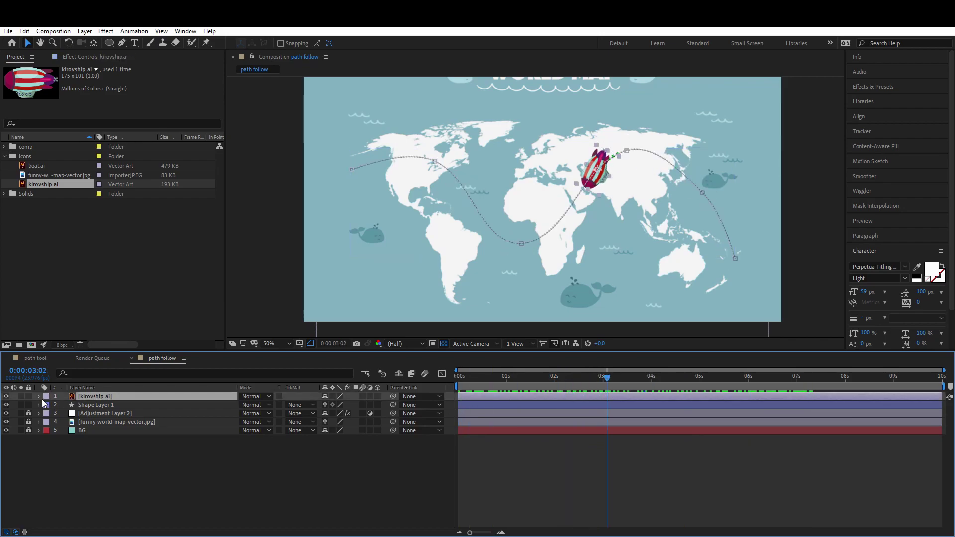
# Shift both Trim Paths Start keyframes so that they sit slightly past 1 second and 9 seconds, lengthening the dashed trail
pyautogui.click(39, 404)
pyautogui.moveTo(467, 474); pyautogui.dragTo(876, 487)
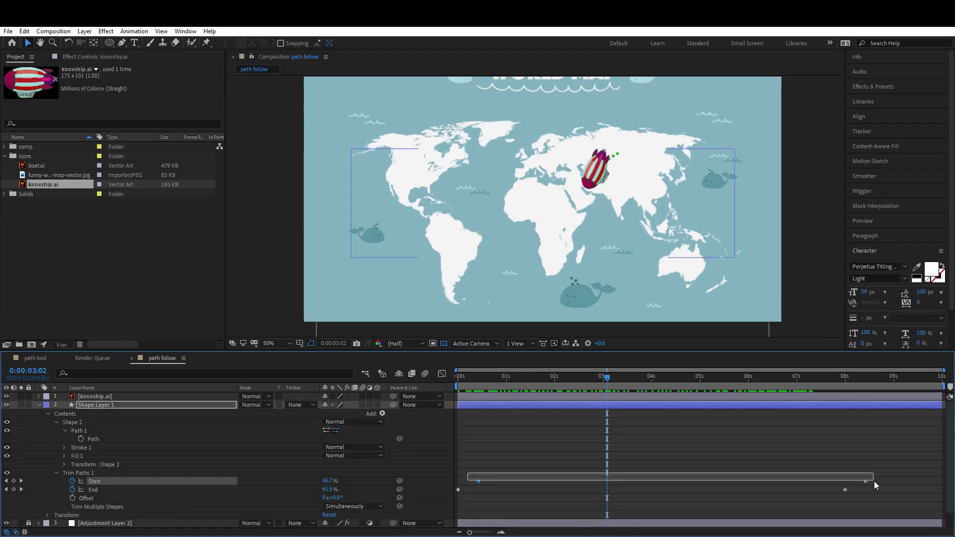
pyautogui.moveTo(477, 481); pyautogui.dragTo(515, 481)
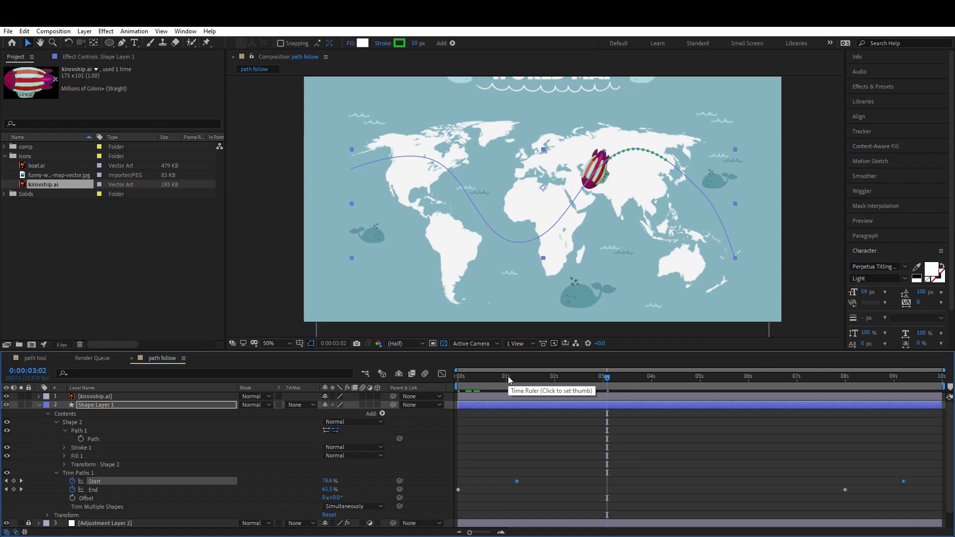
# Collapse Shape Layer 1 and scrub the timeline to check the dashed trail behind the airship
pyautogui.click(40, 406)
pyautogui.click(511, 454)
pyautogui.click(471, 377)
pyautogui.moveTo(479, 376); pyautogui.dragTo(487, 377)
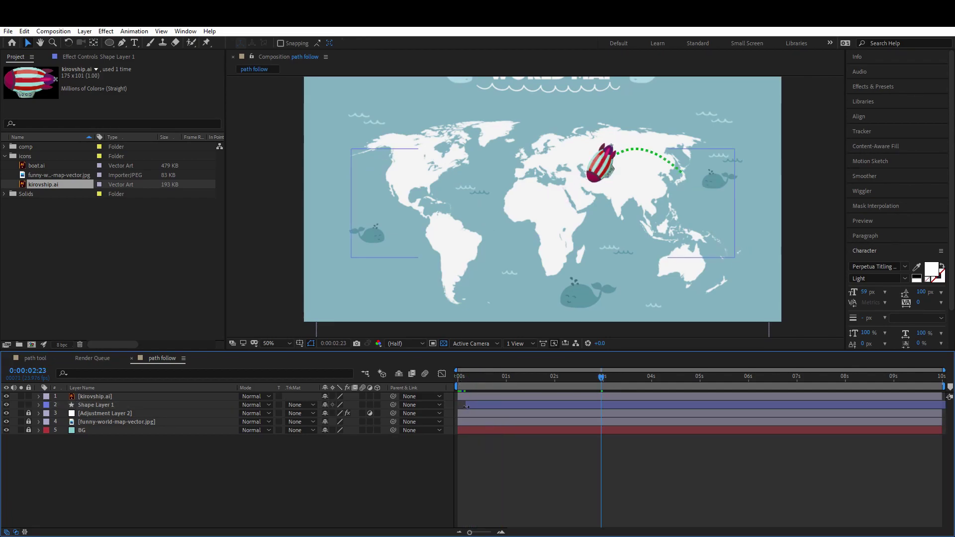
pyautogui.click(463, 406)
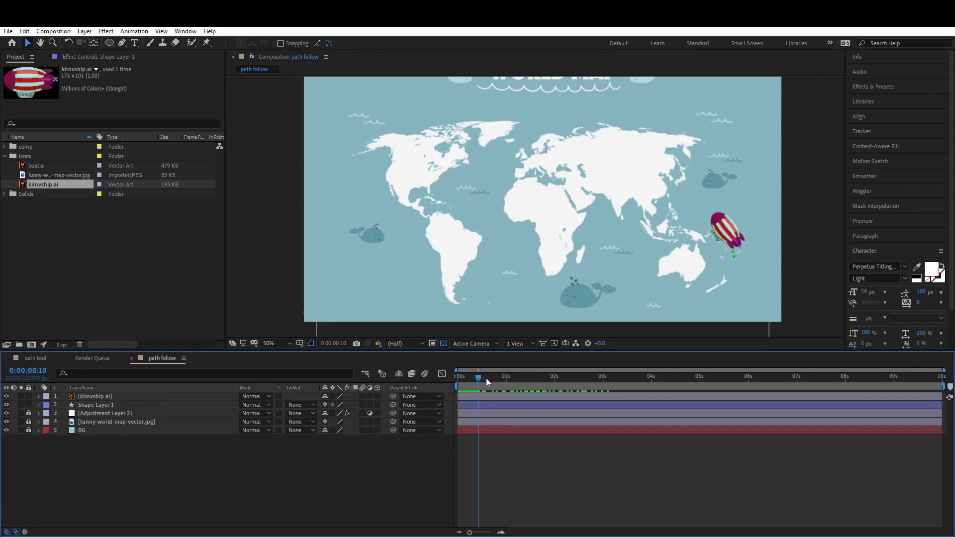
pyautogui.moveTo(487, 379); pyautogui.dragTo(630, 389)
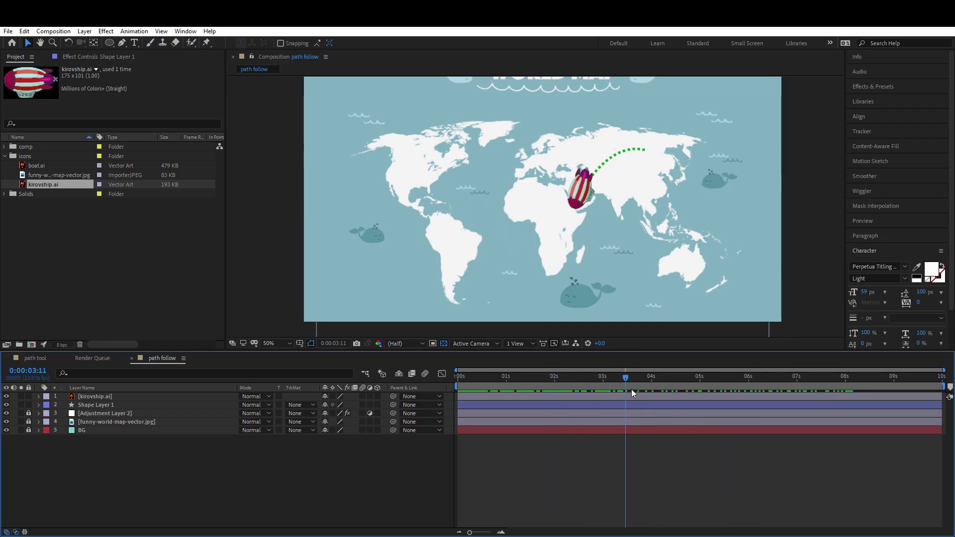